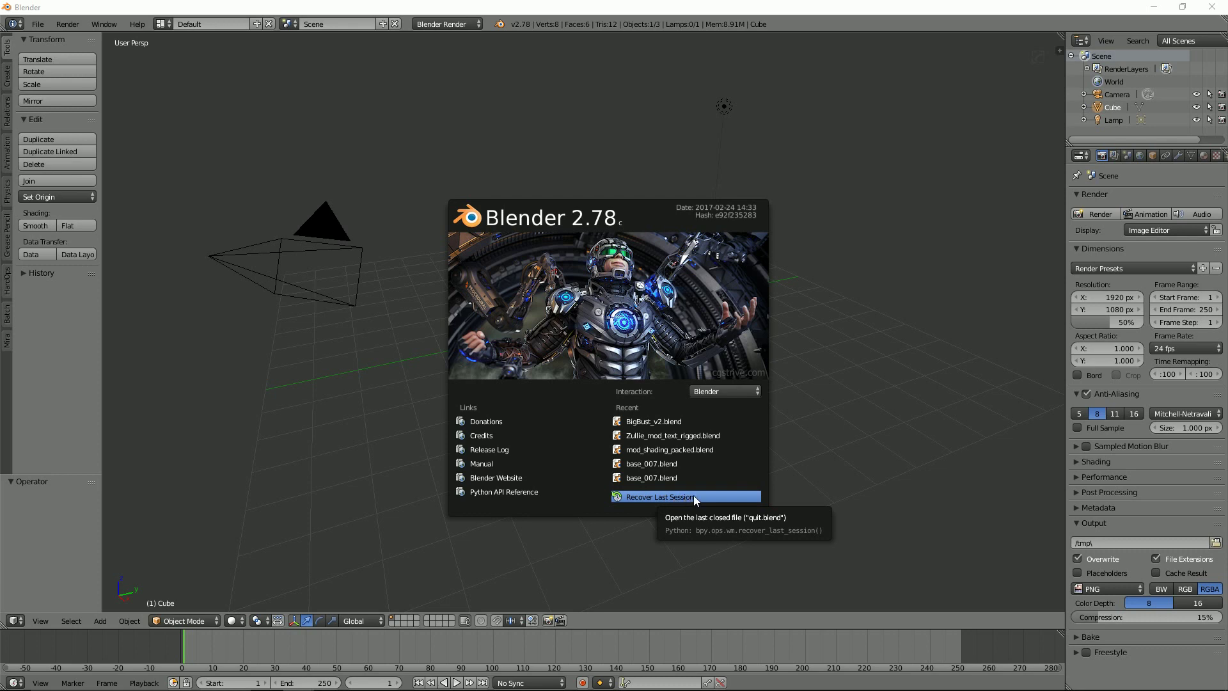
Set the interaction preset to Blender (default) and dismiss the splash screen.
click(740, 395)
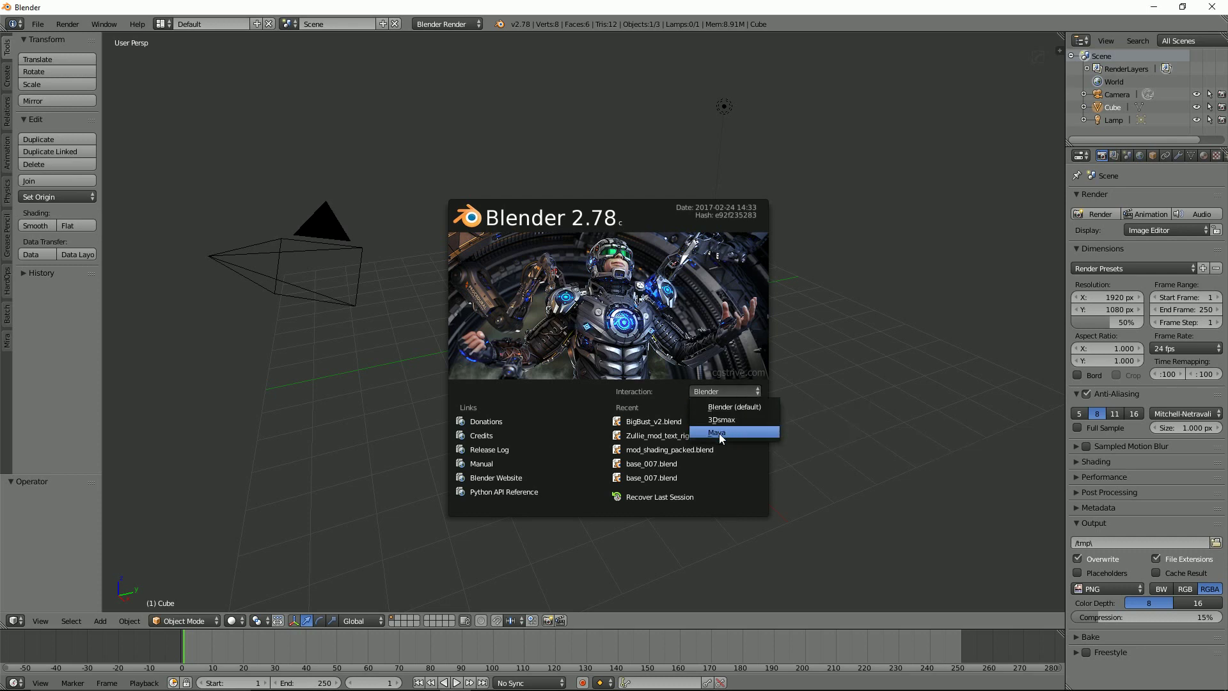
click(740, 406)
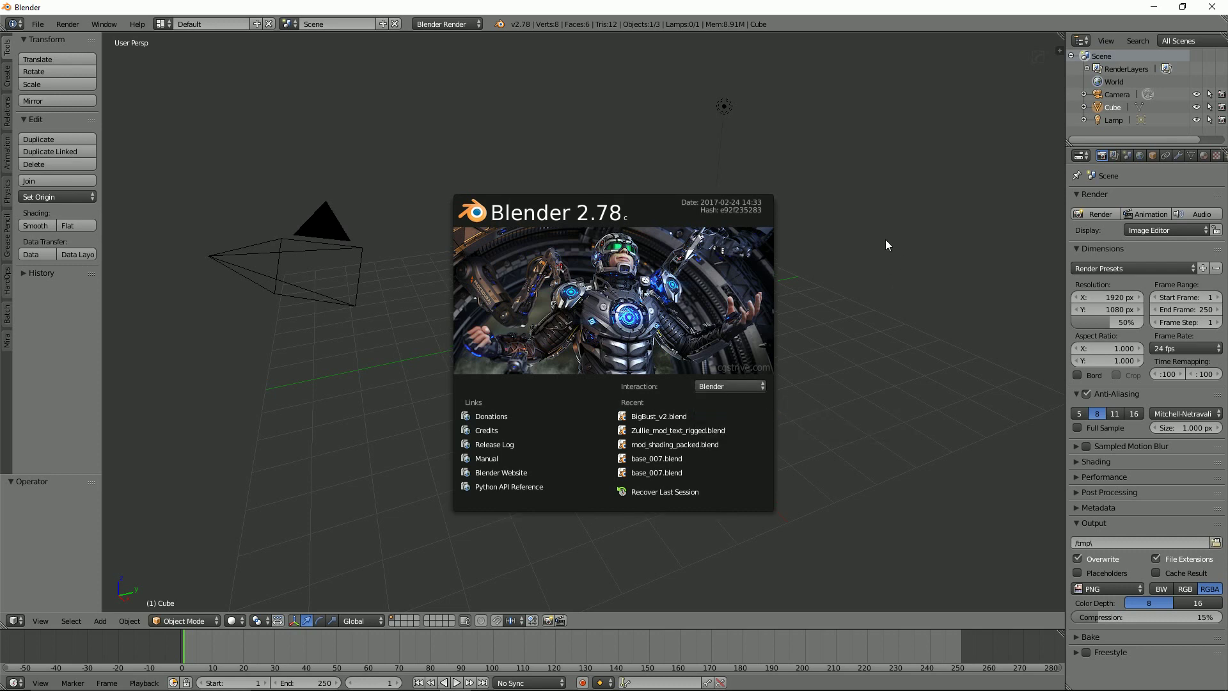
click(835, 231)
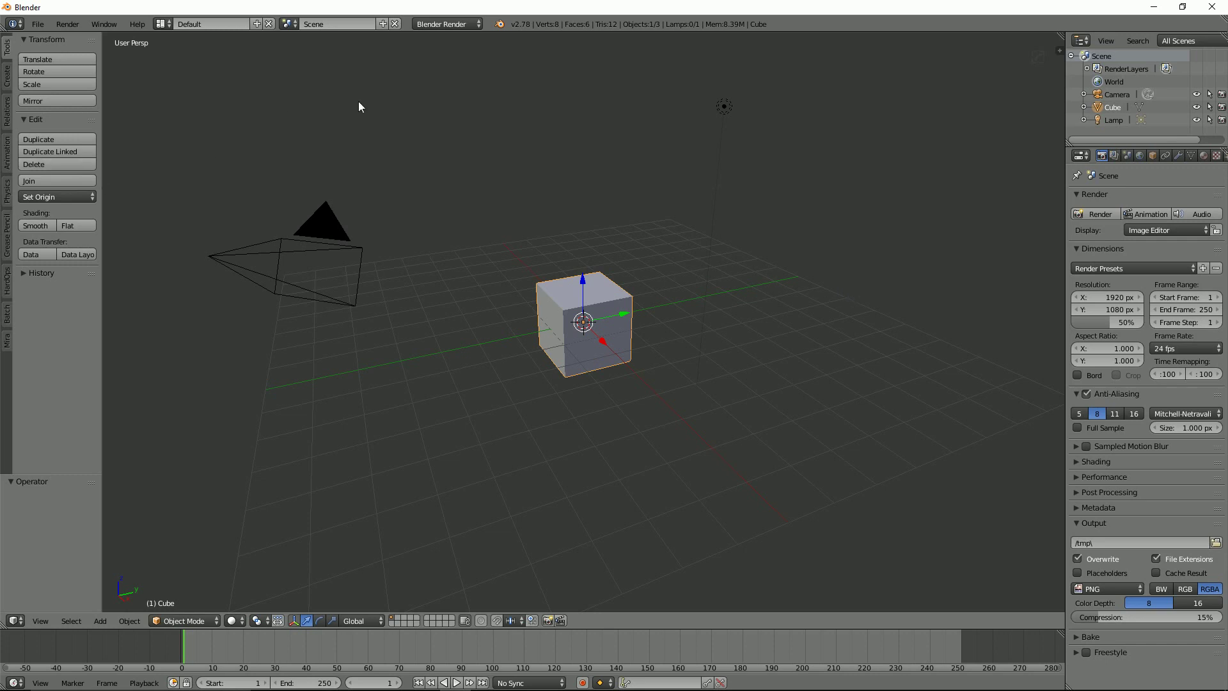
Look through the render layer, scene and world properties, return to the render settings and widen the properties editor slightly.
click(6, 75)
click(7, 48)
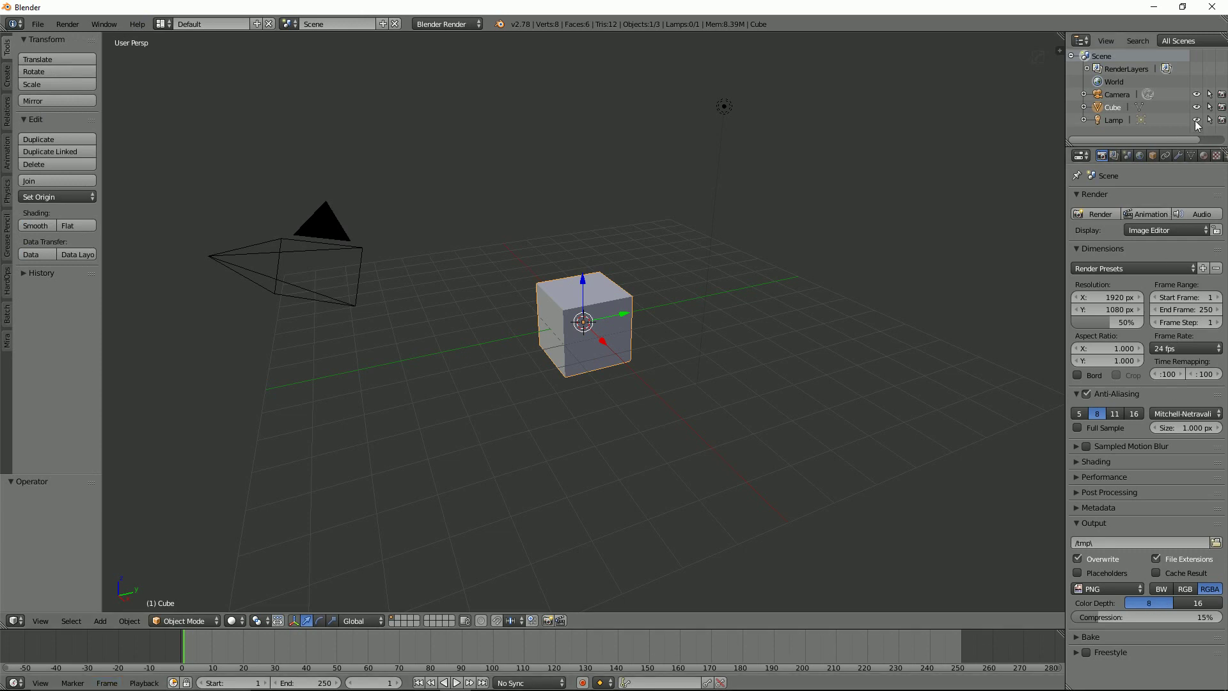
click(1113, 156)
click(1127, 155)
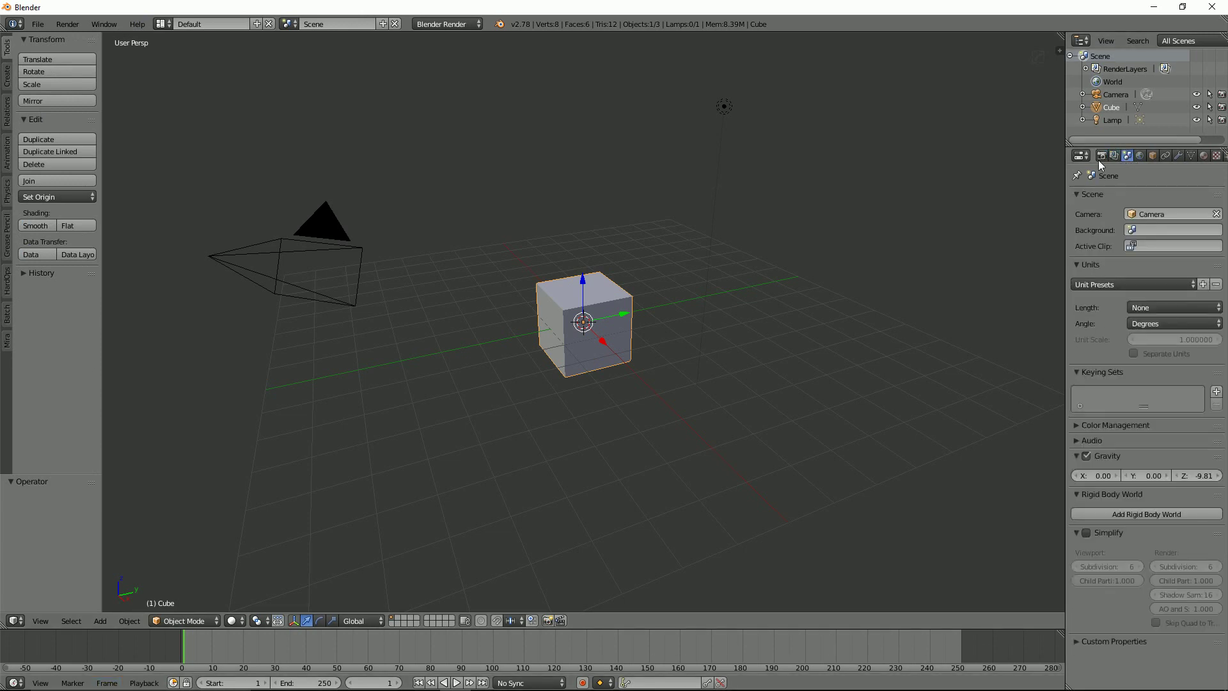
click(1140, 156)
click(1105, 154)
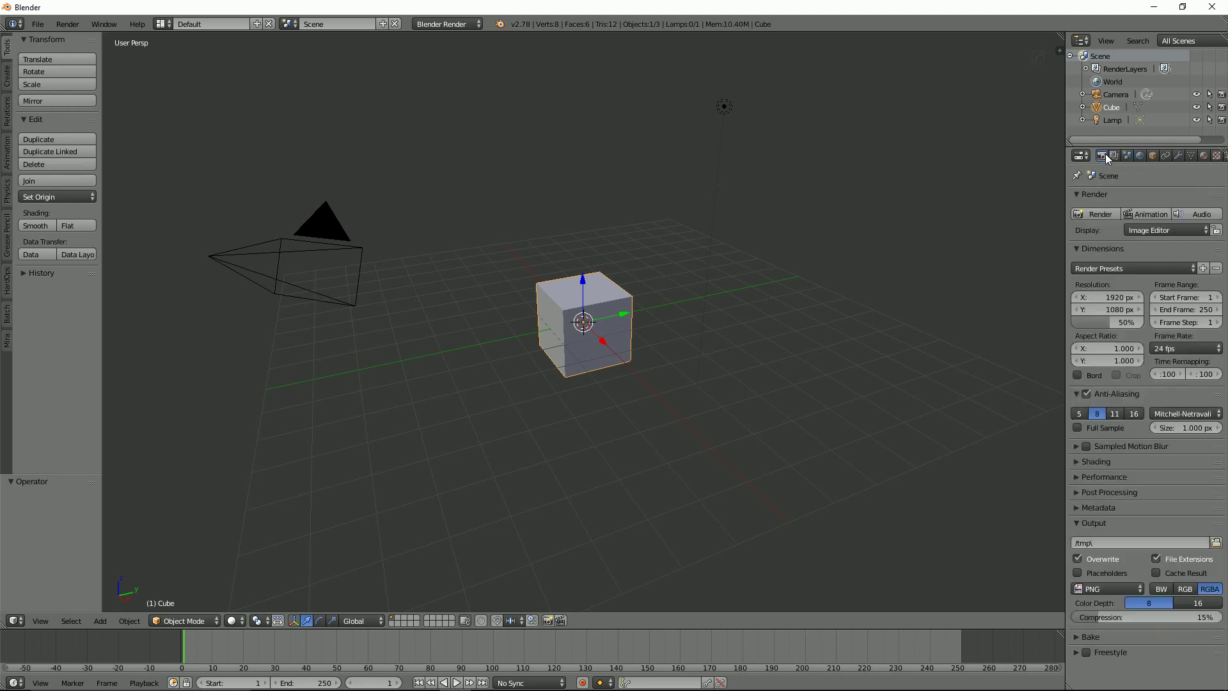
drag(1067, 245, 1056, 245)
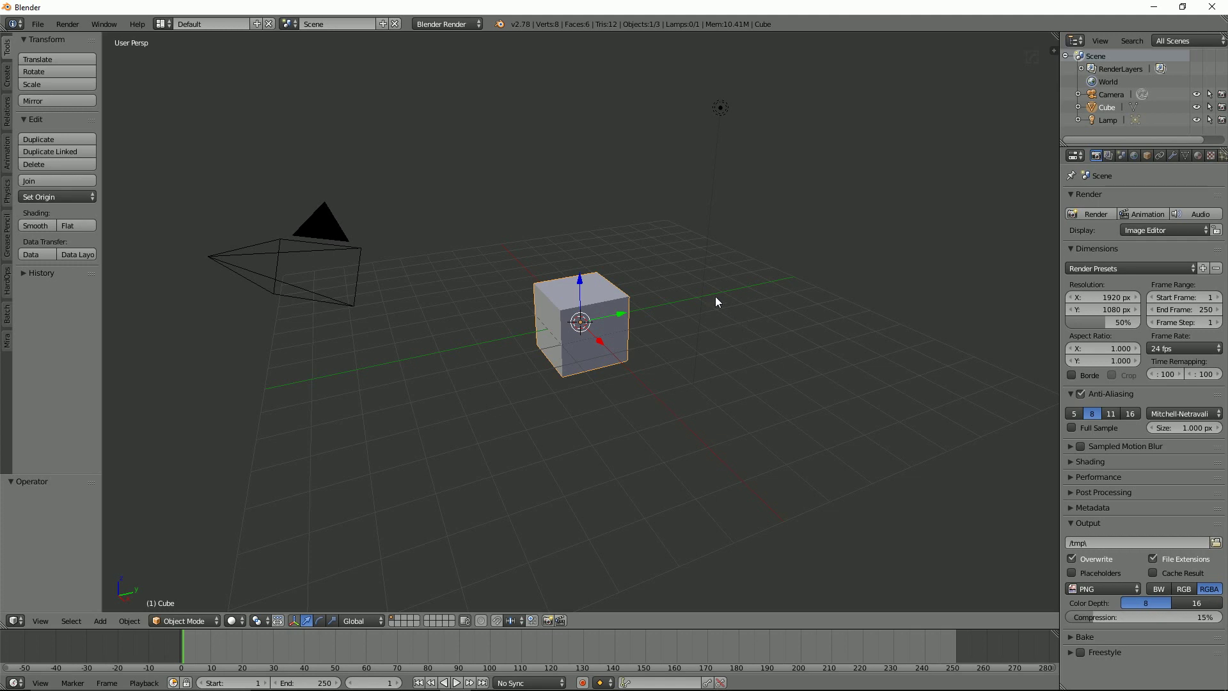
Examine the default cube, camera and lamp from different angles and distances in the 3D view.
mouse_move(658, 378)
middle_down()
mouse_move(675, 380)
mouse_move(662, 383)
middle_up()
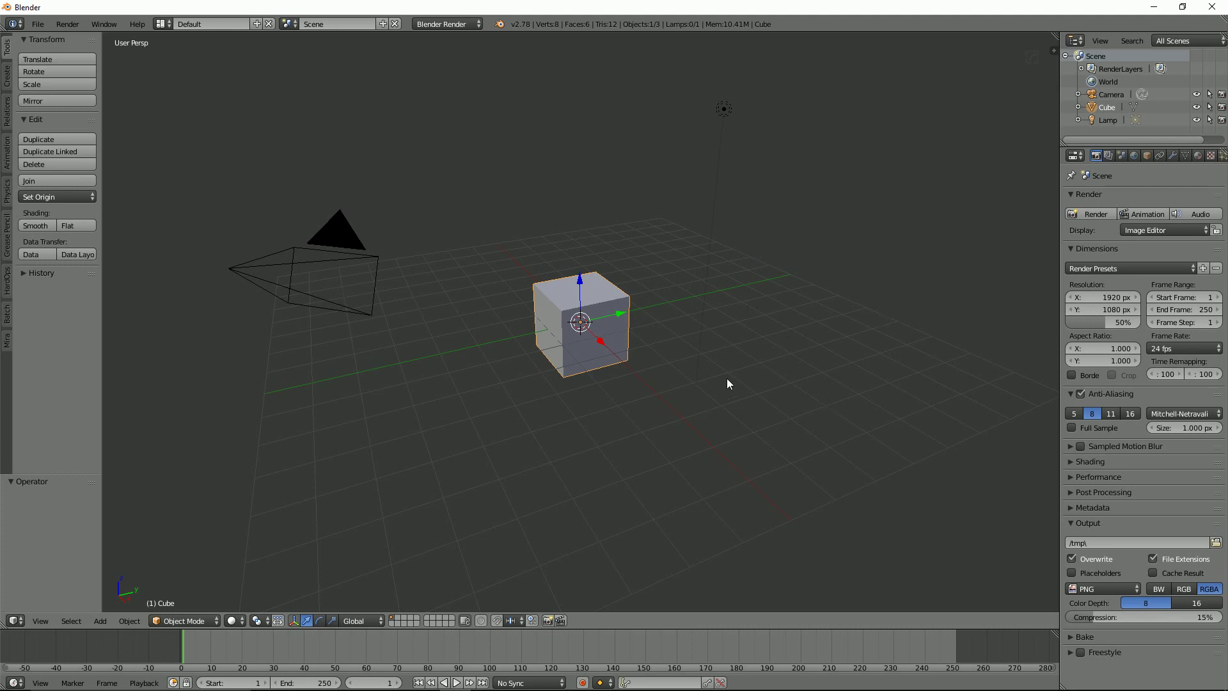
mouse_move(389, 418)
middle_down()
mouse_move(691, 417)
mouse_move(345, 428)
mouse_move(523, 416)
mouse_move(389, 425)
middle_up()
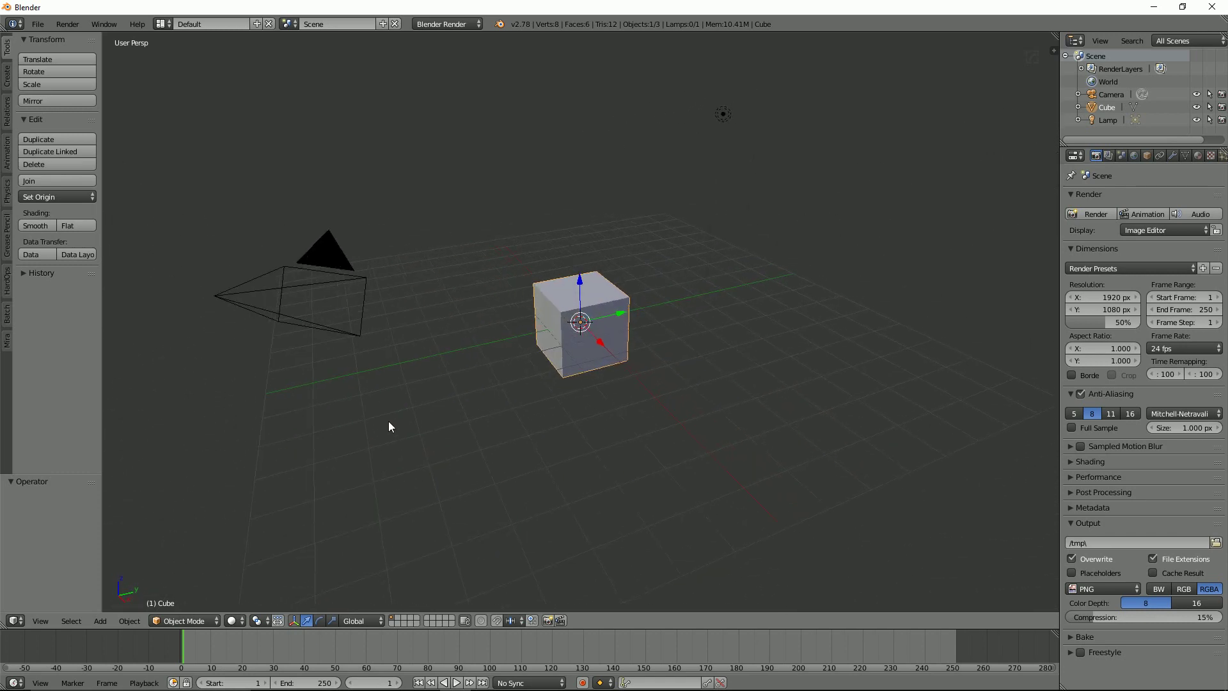
middle_drag(637, 374, 670, 325)
scroll(670, 325, down, 2)
scroll(670, 329, up, 4)
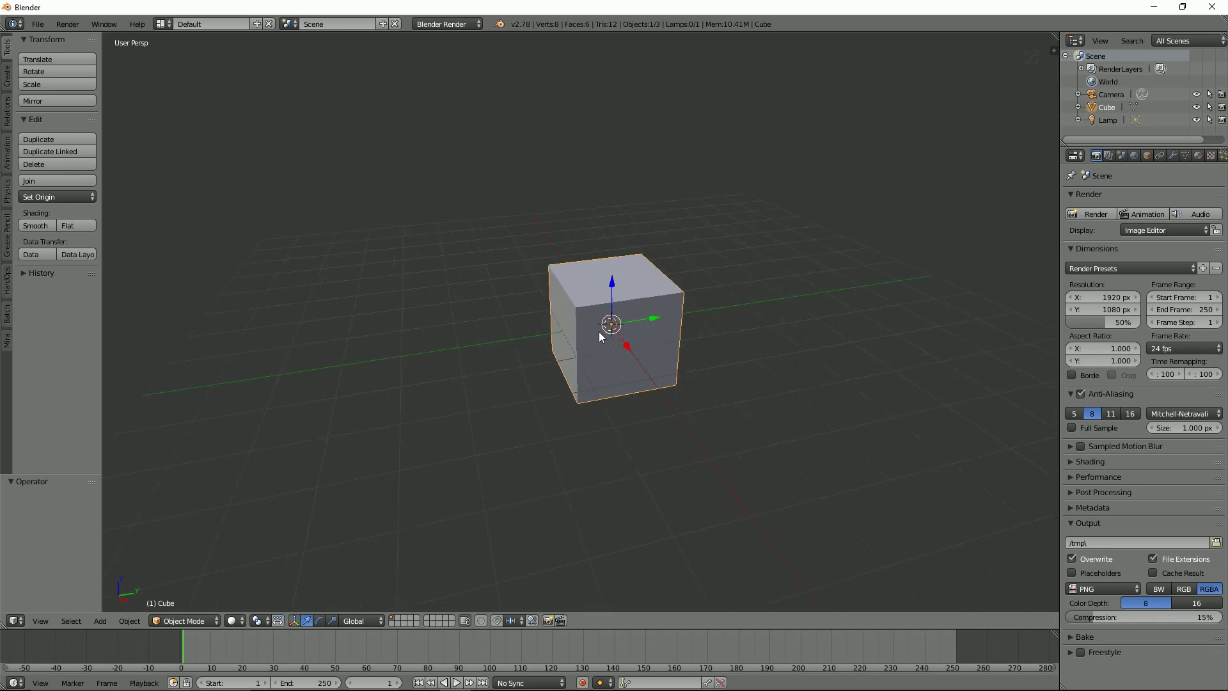
scroll(668, 349, down, 1)
scroll(668, 344, up, 2)
scroll(669, 346, down, 5)
scroll(669, 346, up, 5)
scroll(669, 345, down, 4)
scroll(669, 348, up, 4)
scroll(670, 349, down, 4)
scroll(670, 349, up, 5)
scroll(670, 343, down, 5)
scroll(670, 343, up, 2)
scroll(670, 349, down, 1)
scroll(670, 348, up, 1)
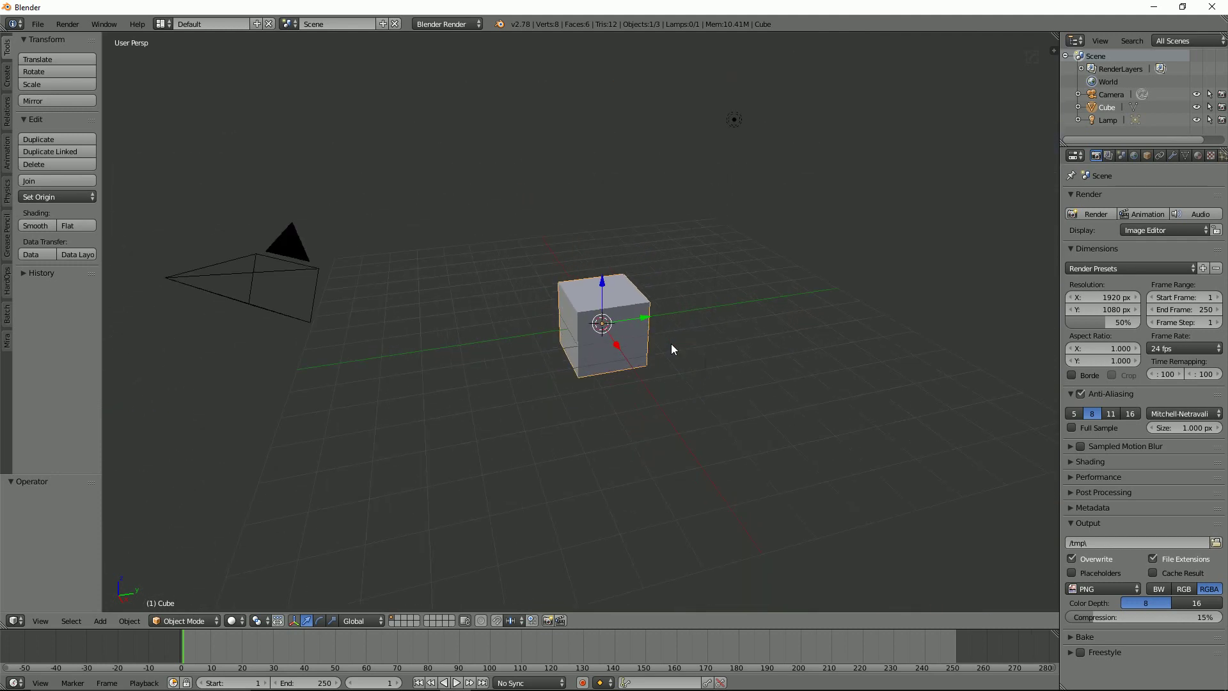
middle_drag(715, 363, 675, 339)
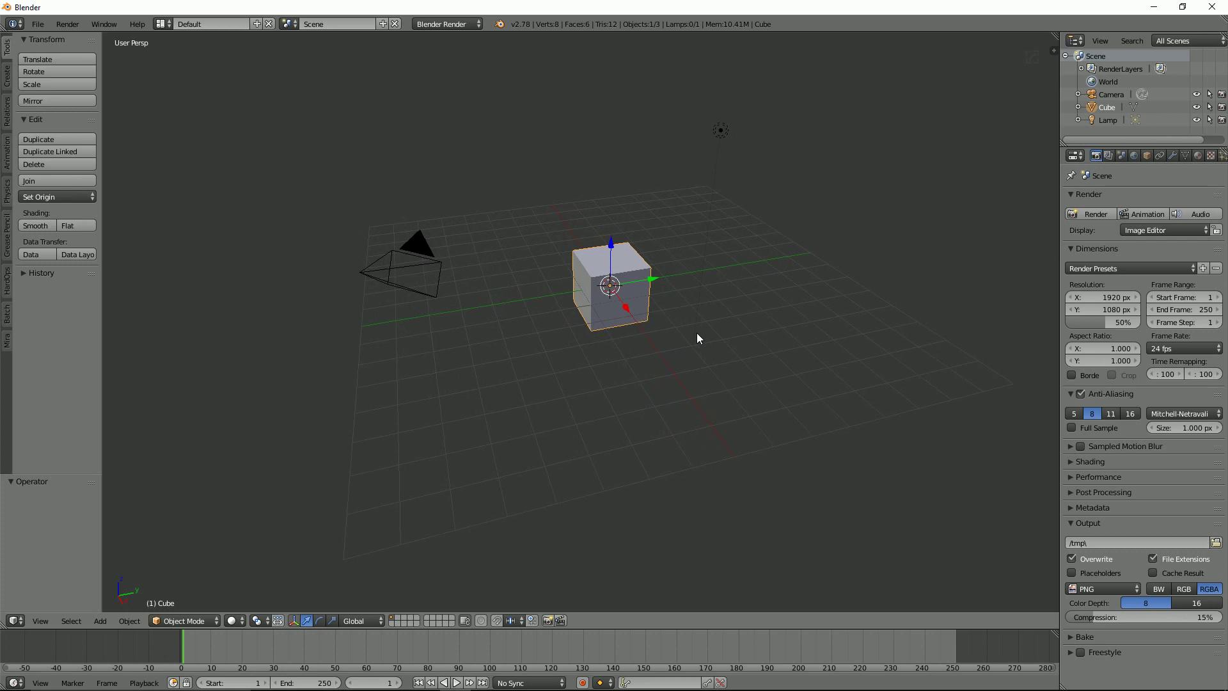
middle_drag(633, 370, 592, 364)
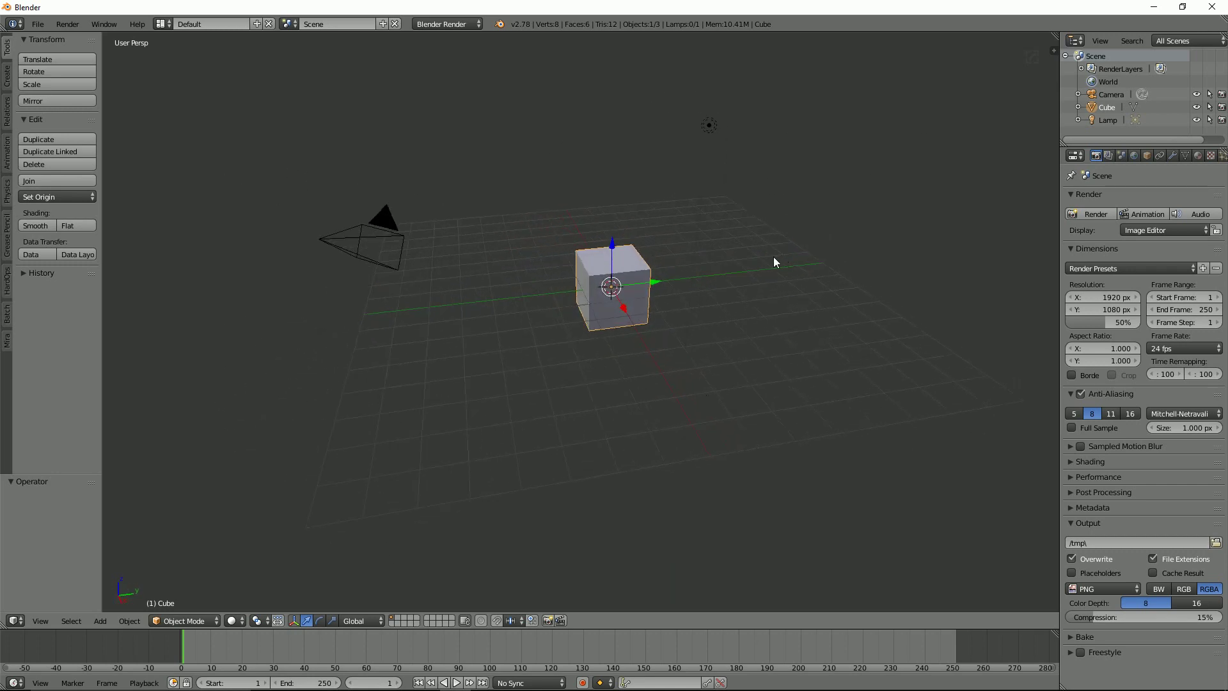
middle_drag(781, 259, 727, 269)
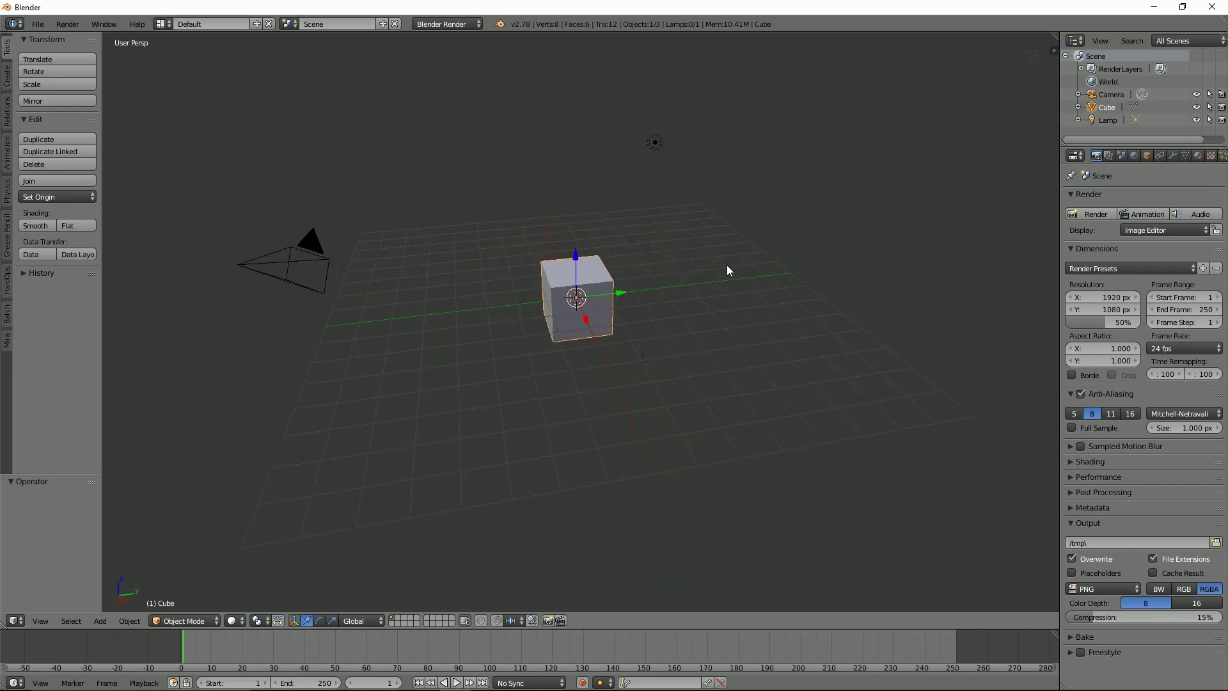
Select the camera, lamp and cube in turn in the 3D view, ending with the camera selected.
right_click(308, 255)
right_click(656, 143)
mouse_move(810, 291)
middle_down()
mouse_move(836, 298)
mouse_move(815, 273)
middle_up()
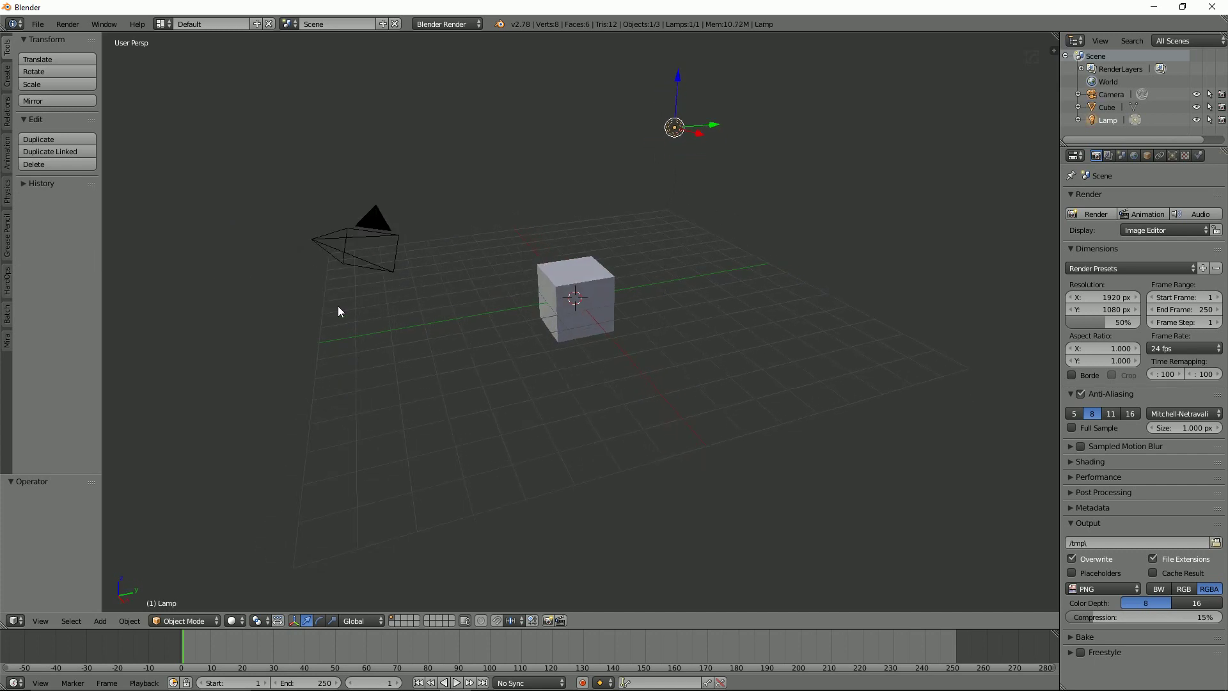
right_click(376, 261)
right_click(672, 130)
right_click(593, 284)
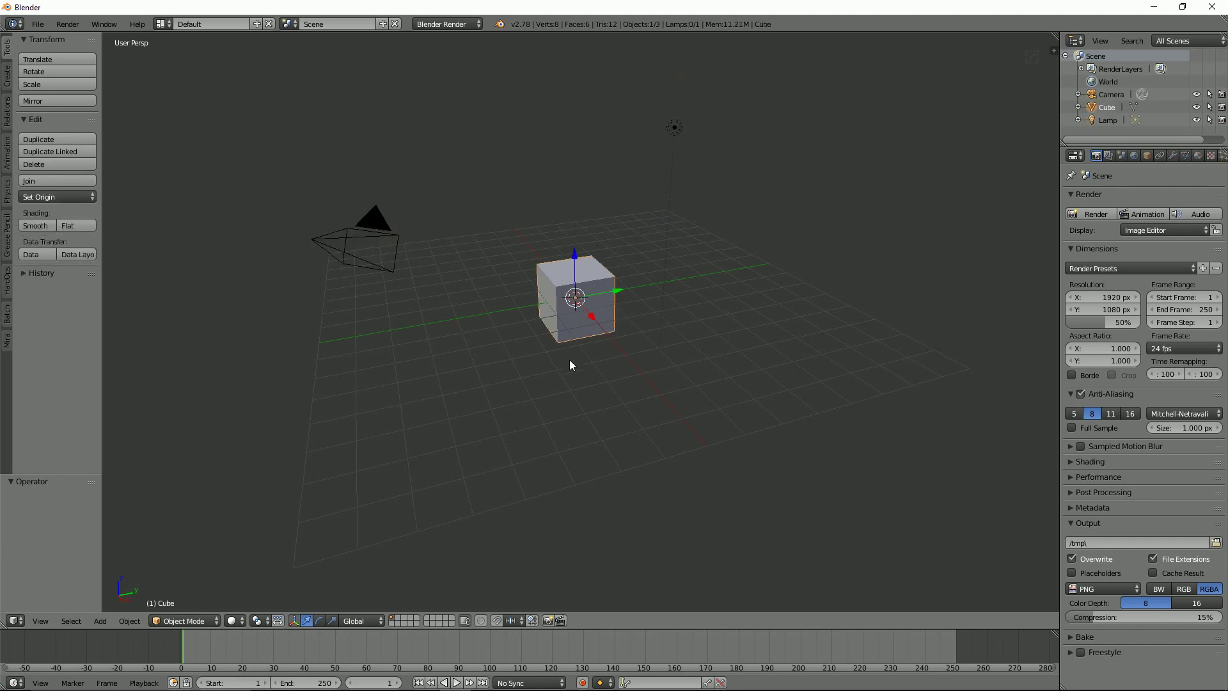
right_click(390, 234)
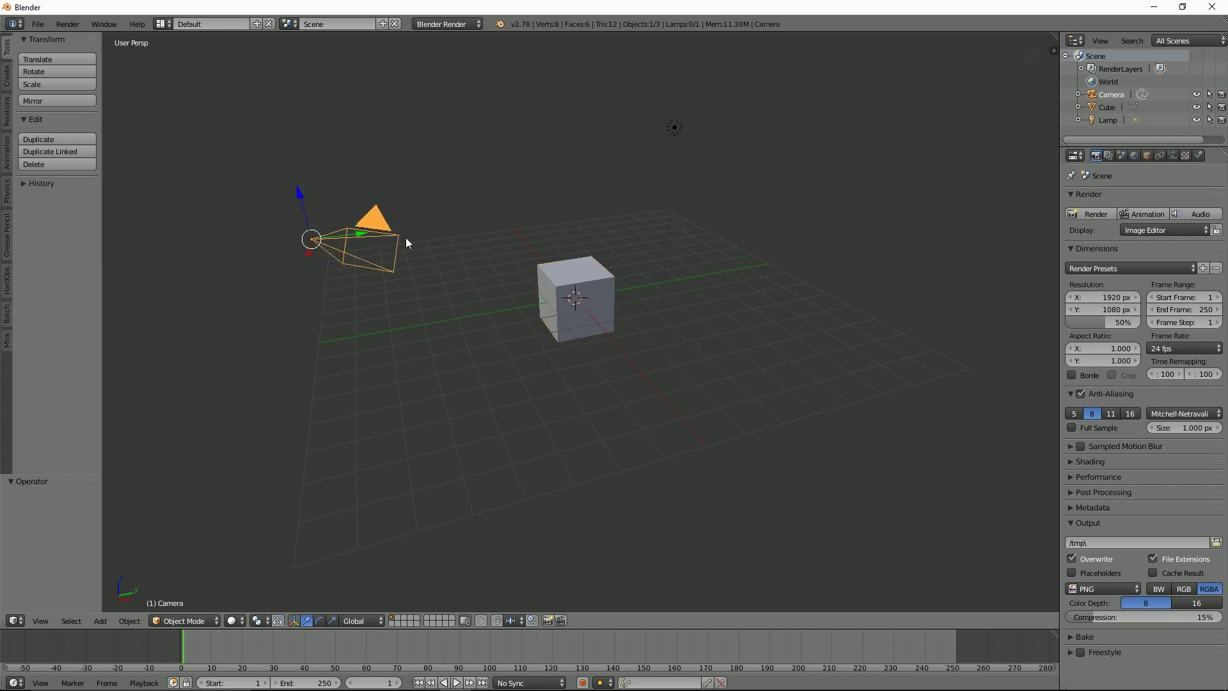
right_click(581, 289)
right_click(676, 127)
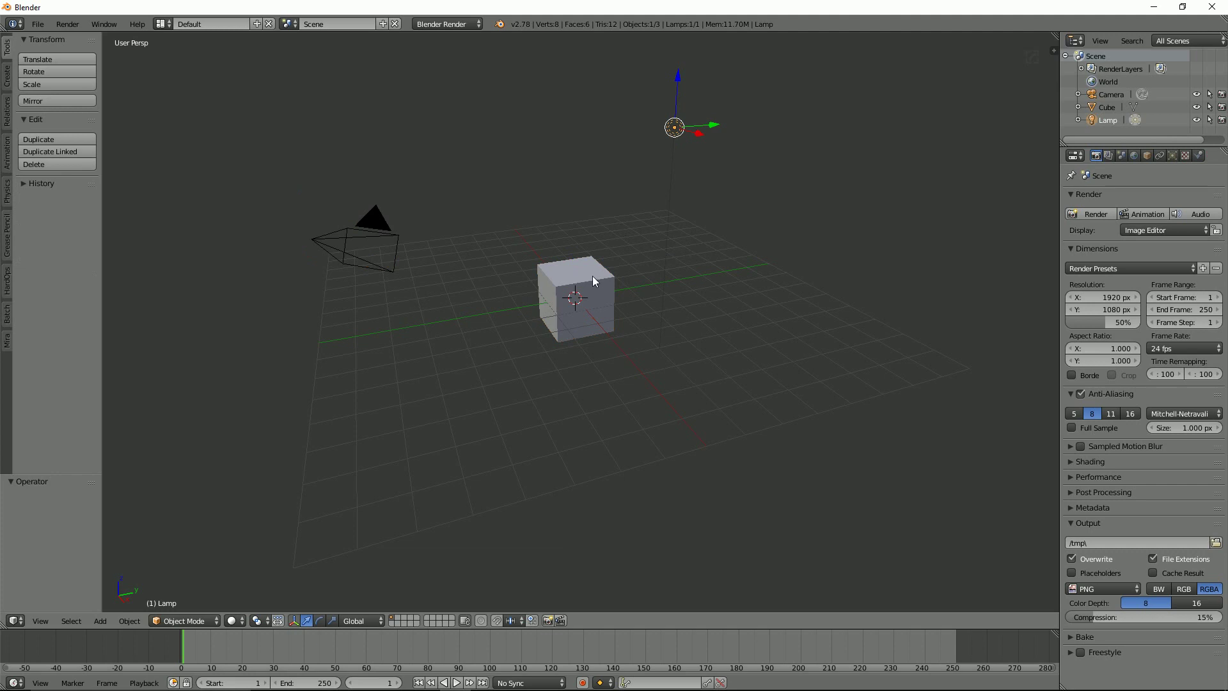
right_click(575, 300)
right_click(381, 233)
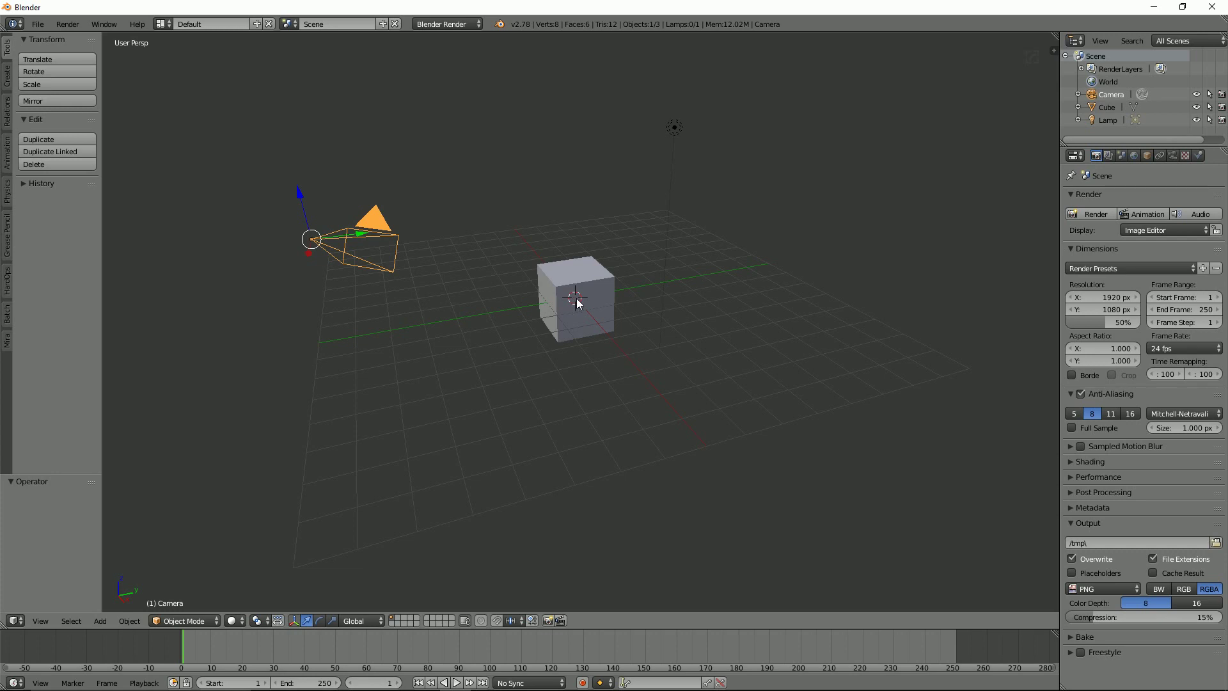
Place the 3D cursor on the empty grid area to the right of the default cube and add a cube mesh there.
click(593, 263)
click(460, 398)
click(838, 311)
key(shift+a)
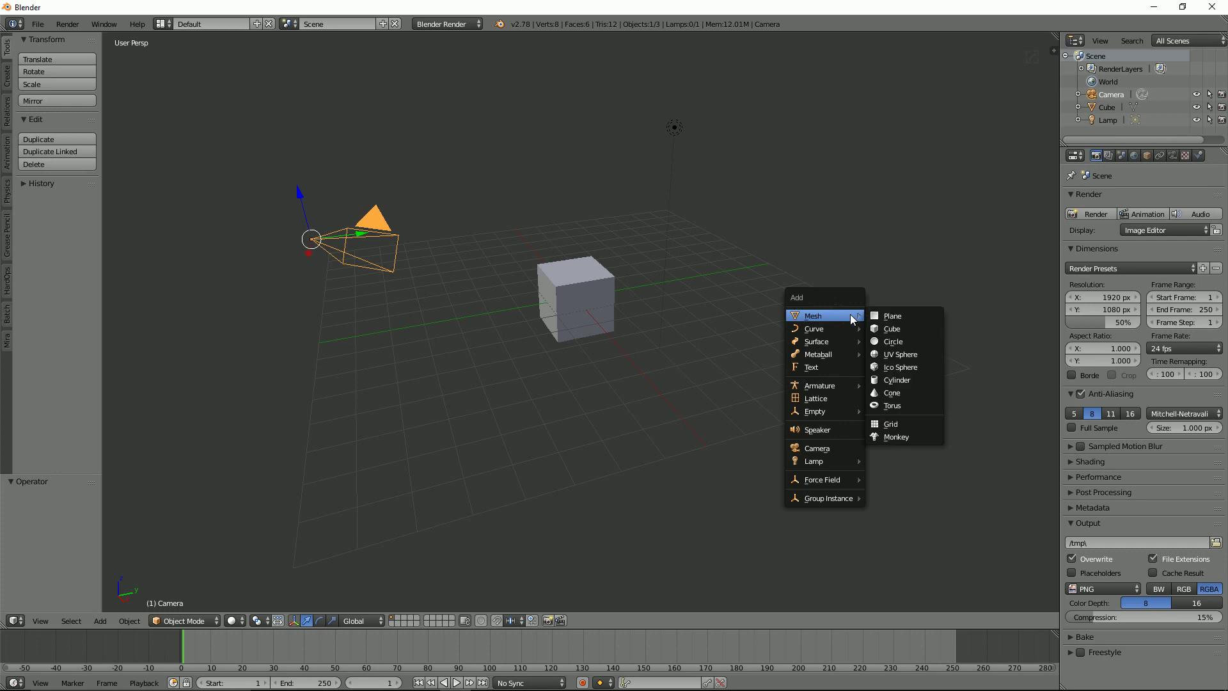
click(905, 333)
Place the 3D cursor on the default cube and add a circle mesh there.
click(568, 315)
key(shift+a)
mouse_move(574, 329)
click(697, 359)
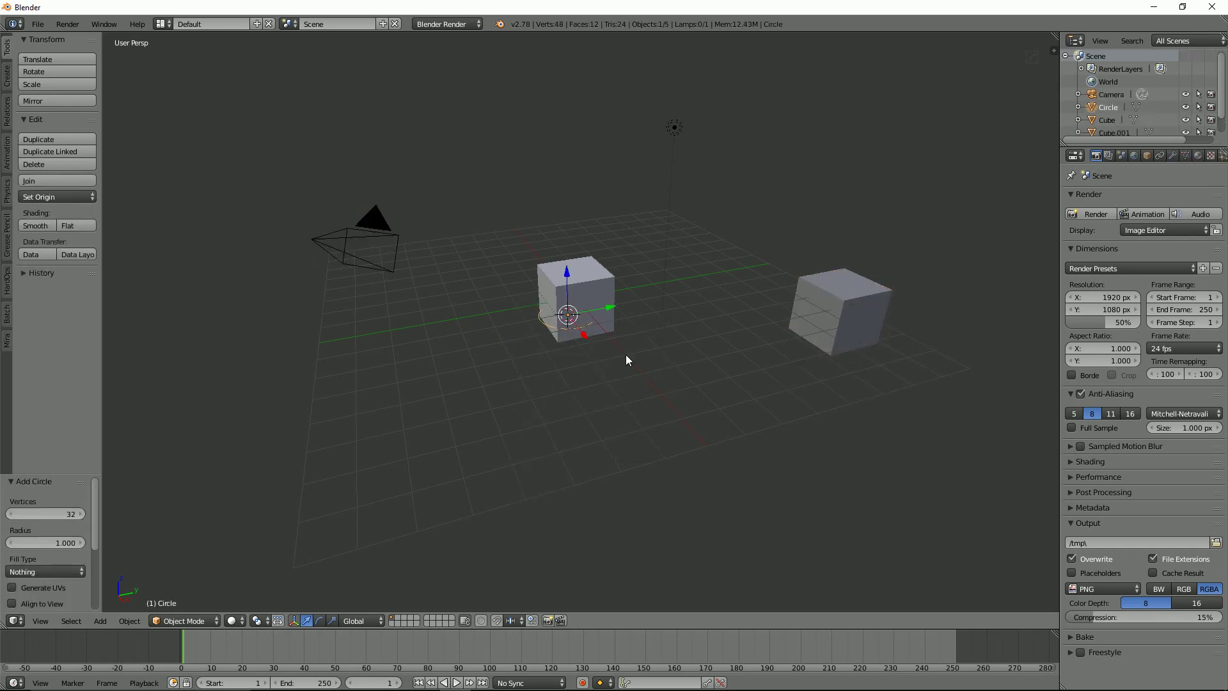
Add a UV sphere mesh in front and to the left of the default cube.
key(shift+a)
mouse_move(469, 435)
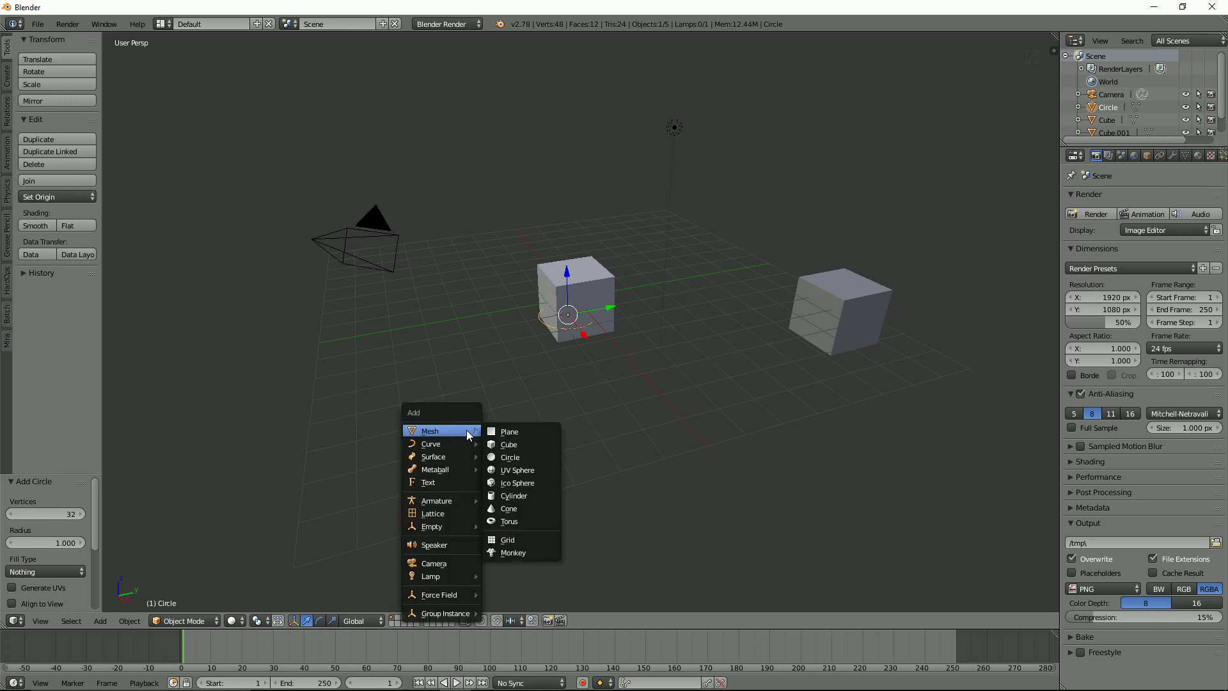
click(533, 469)
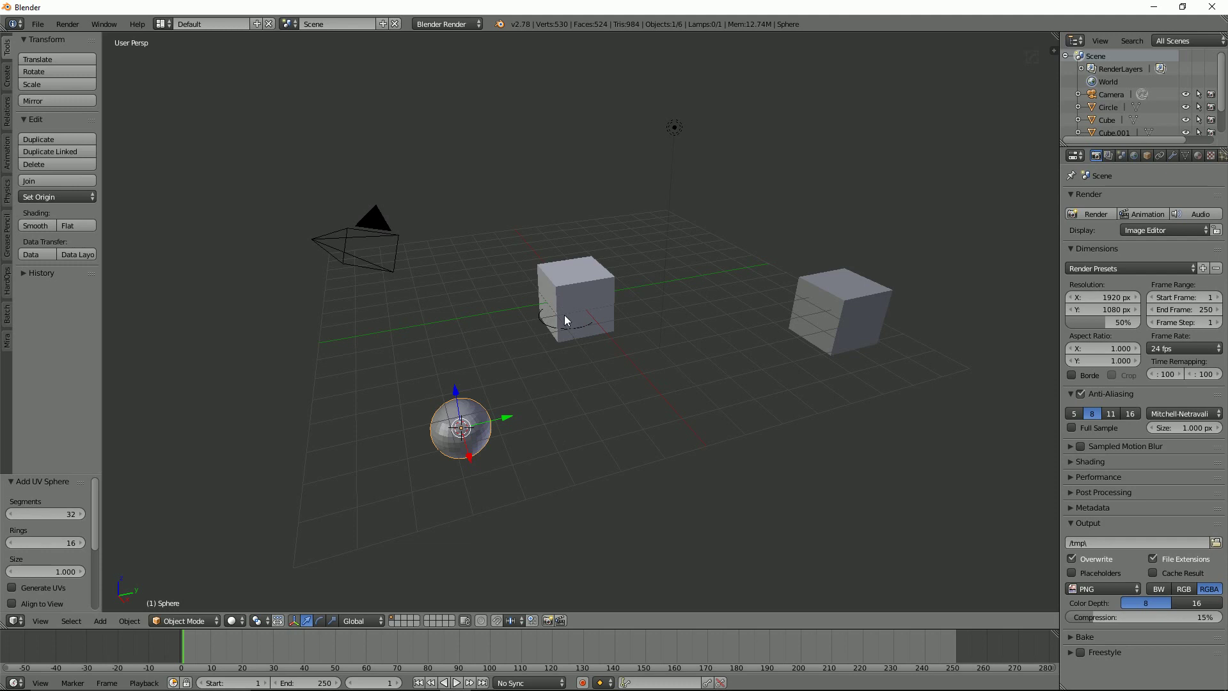
Select the default cube and then the lamp, and examine the scene with the added meshes up close and from afar.
right_click(597, 268)
right_click(671, 130)
middle_drag(690, 338, 658, 375)
middle_drag(576, 332, 614, 321)
scroll(617, 336, up, 5)
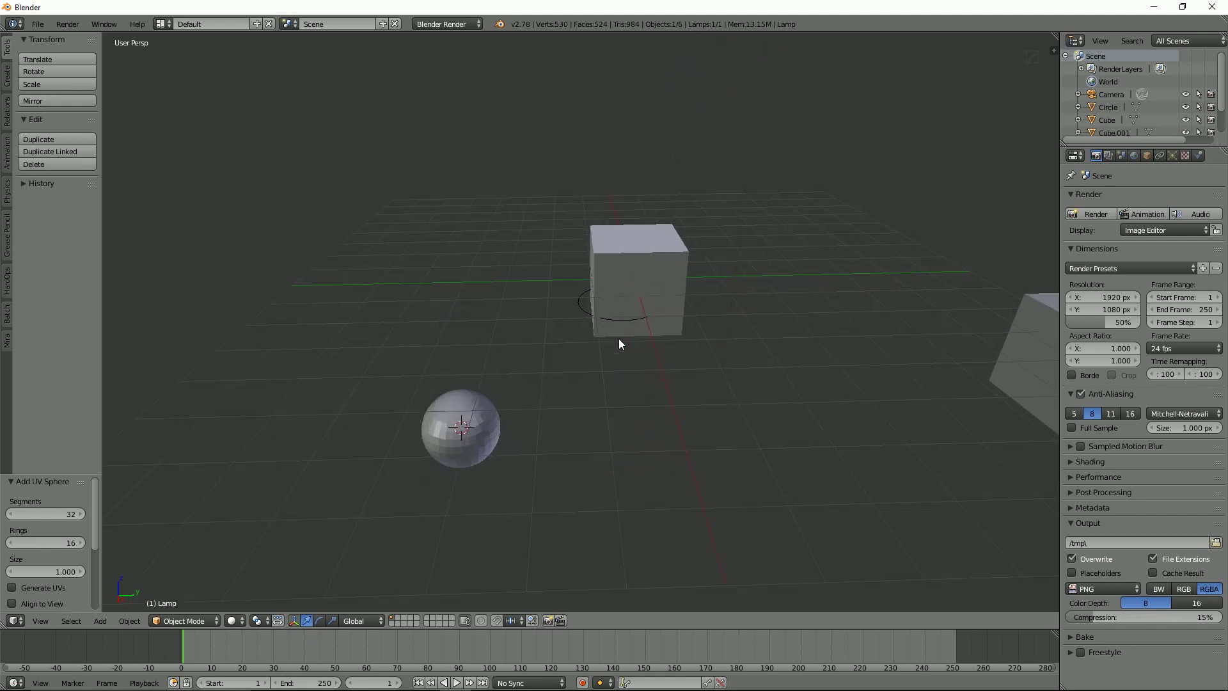
scroll(619, 338, down, 5)
scroll(619, 339, up, 5)
scroll(619, 339, down, 5)
scroll(619, 339, up, 3)
scroll(619, 339, up, 3)
scroll(619, 339, down, 5)
scroll(619, 339, up, 2)
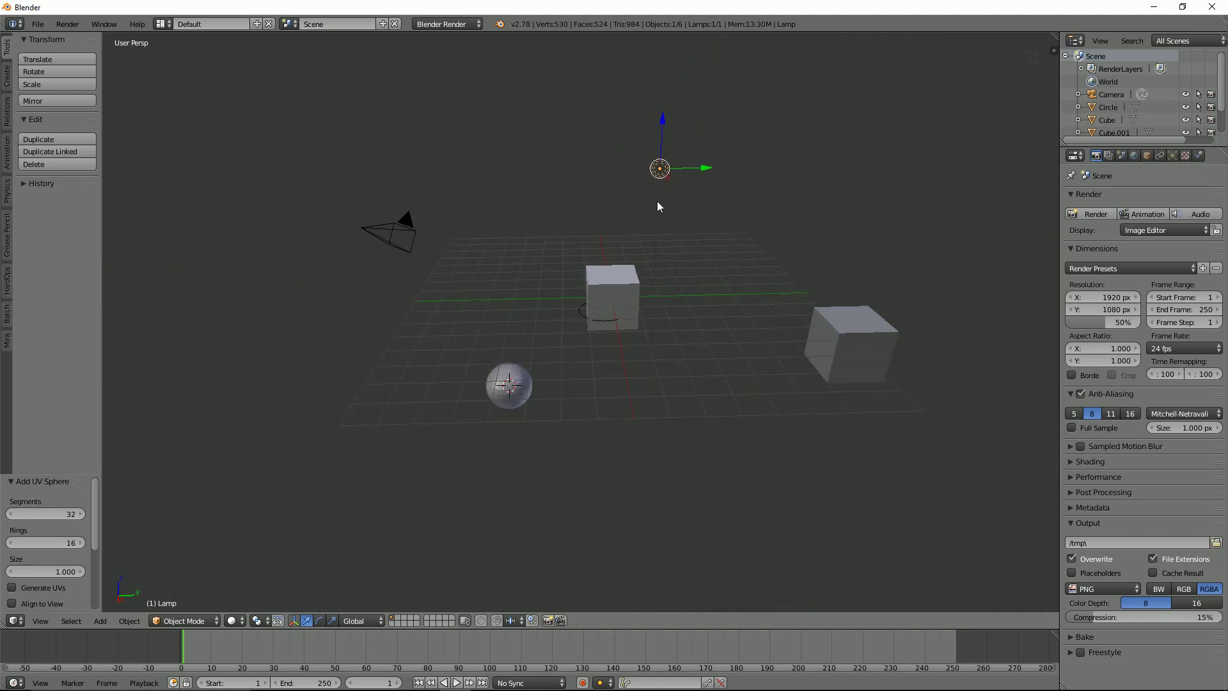
Select the camera, default cube, sphere, second cube and circle one after another, ending with the circle selected.
right_click(370, 233)
right_click(619, 303)
right_click(519, 400)
right_click(829, 353)
right_click(606, 327)
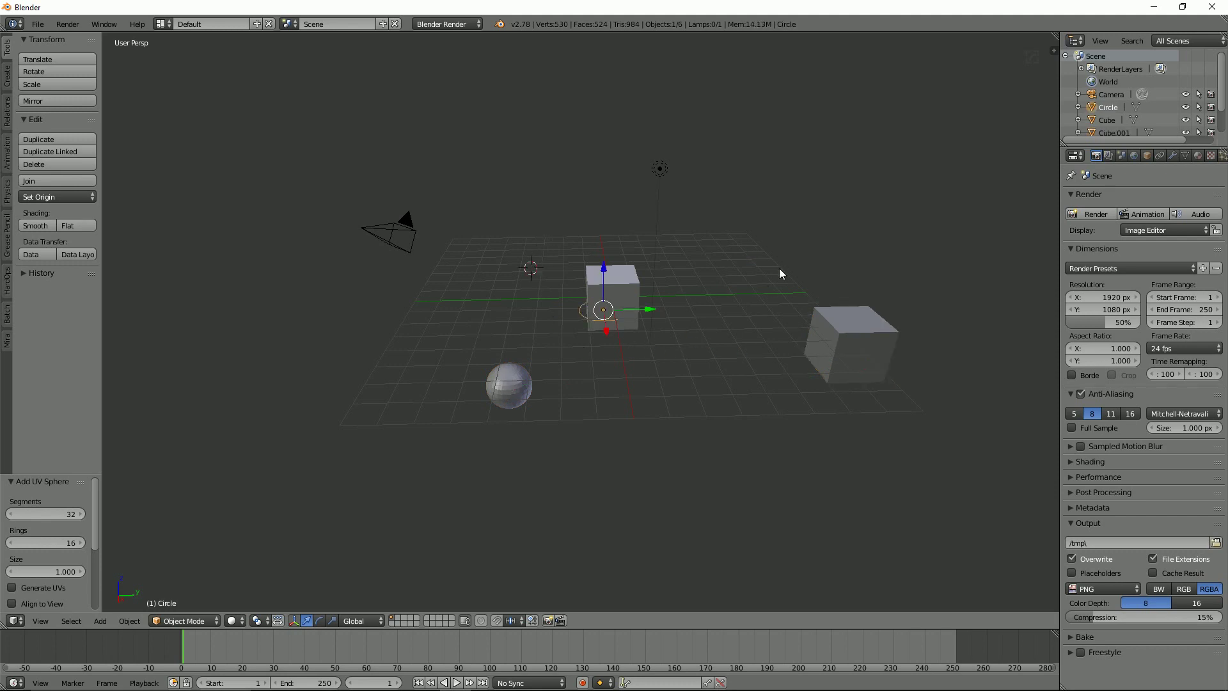
Move the 3D cursor to several spots around the grid, leaving it to the left of the default cube.
click(784, 425)
click(397, 288)
click(508, 230)
click(757, 245)
click(457, 288)
middle_drag(559, 249, 565, 244)
scroll(565, 240, up, 2)
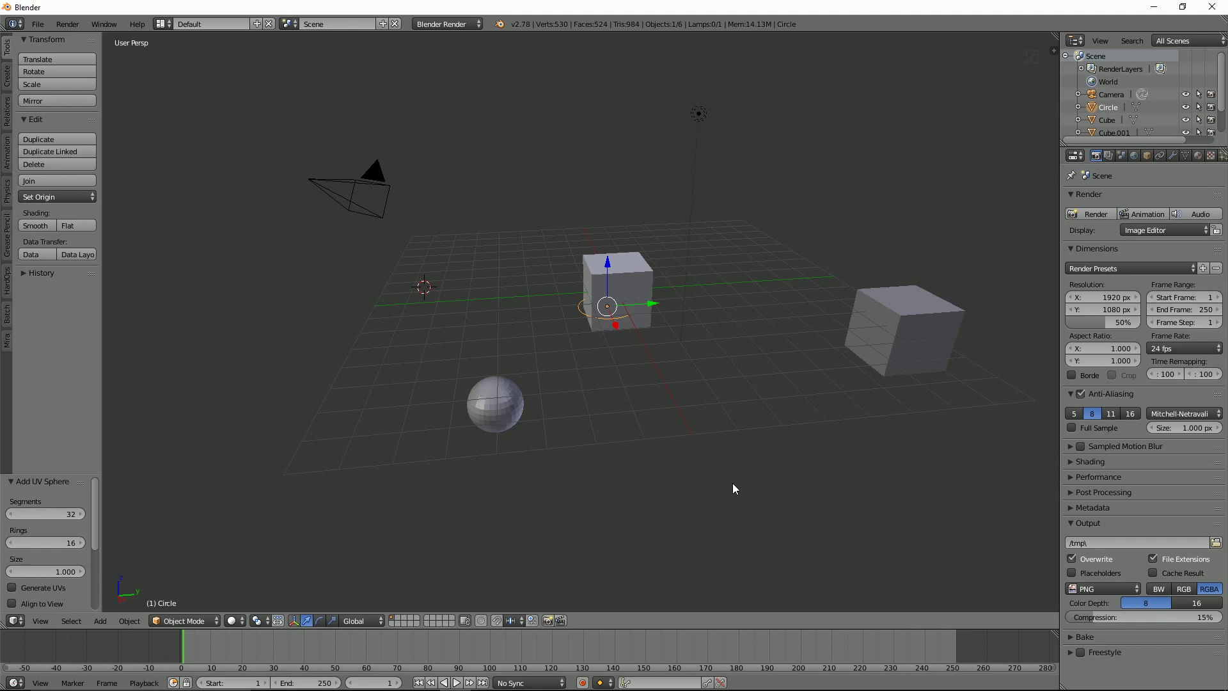
mouse_move(360, 679)
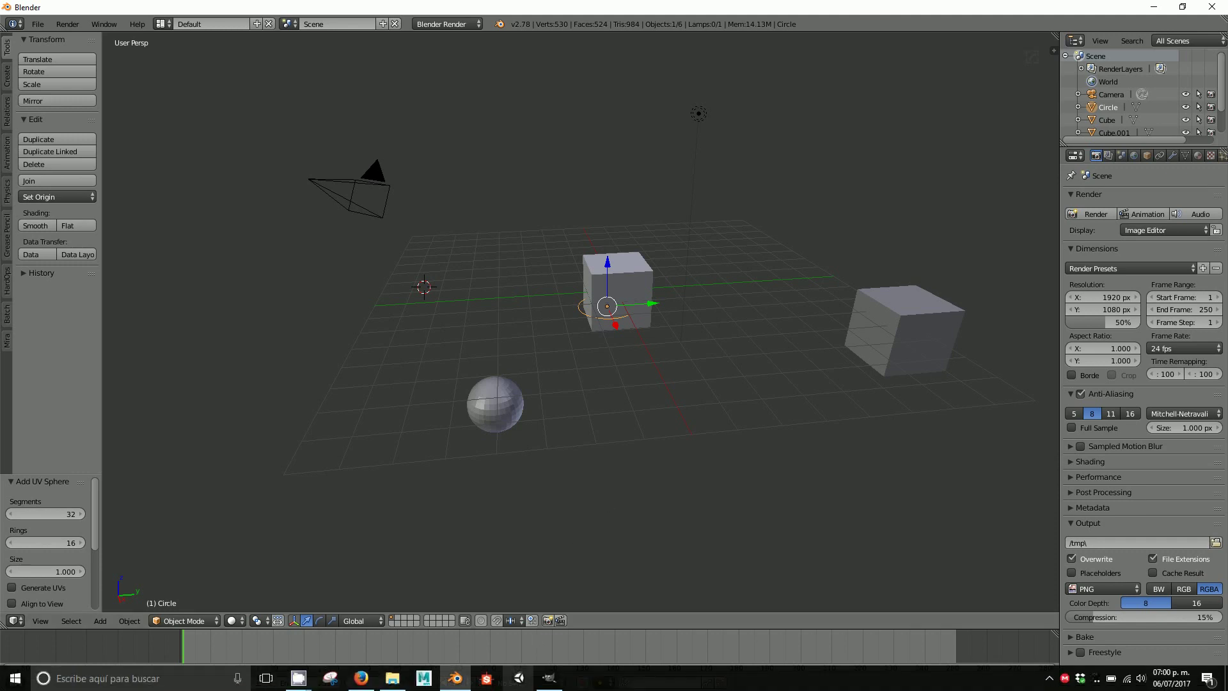